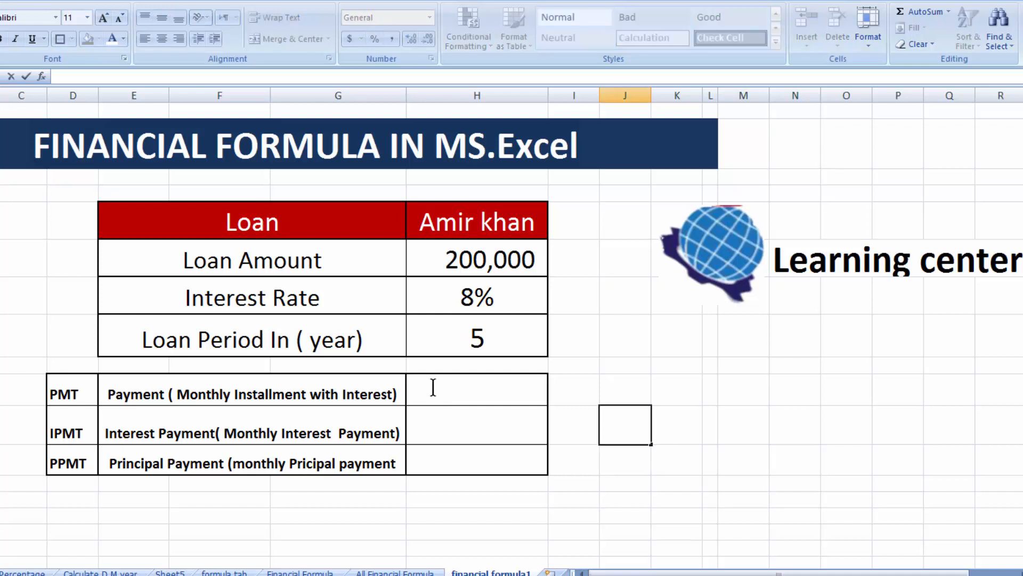
# Calculate the monthly installment in the PMT row with =PMT(H7/12,H8*12,H6) and apply the comma number format to the result.
pyautogui.click(433, 387)
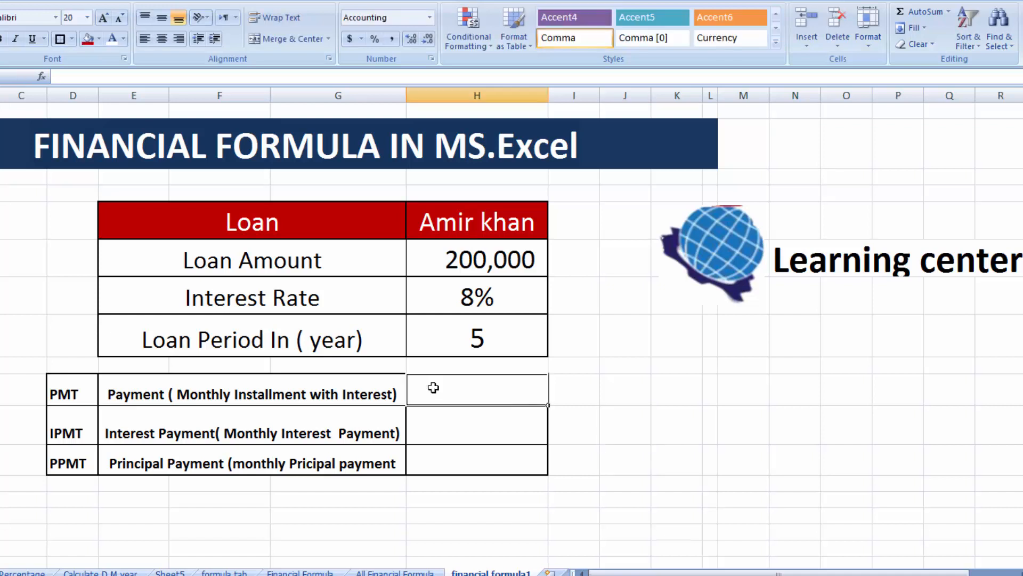
pyautogui.write('=p')
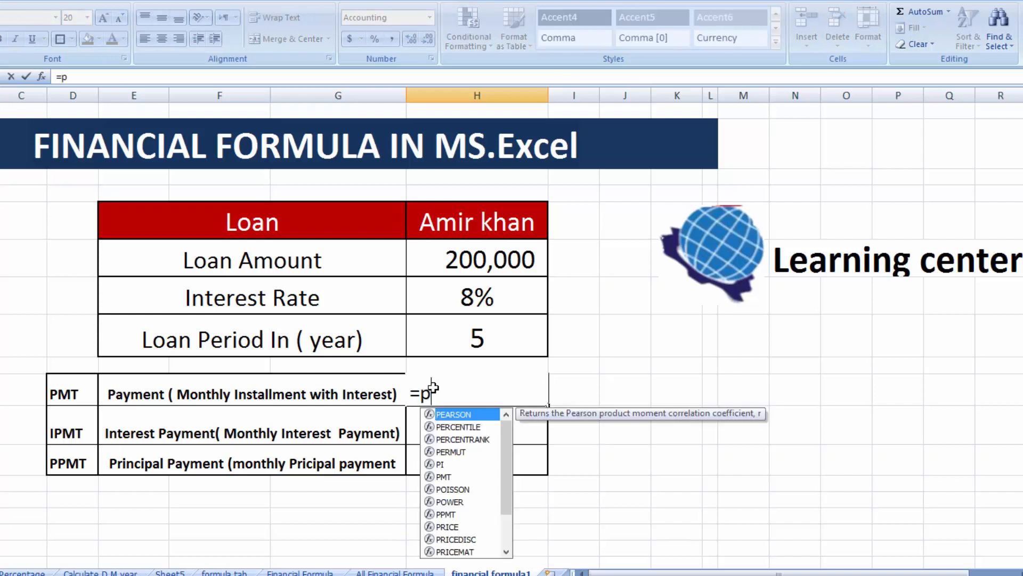
pyautogui.write('mt')
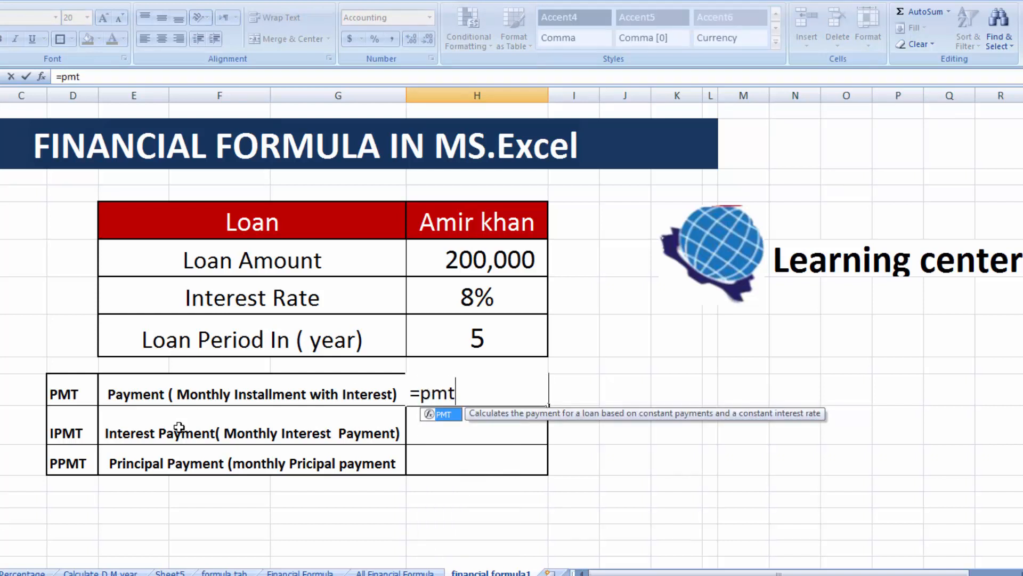
pyautogui.write('(')
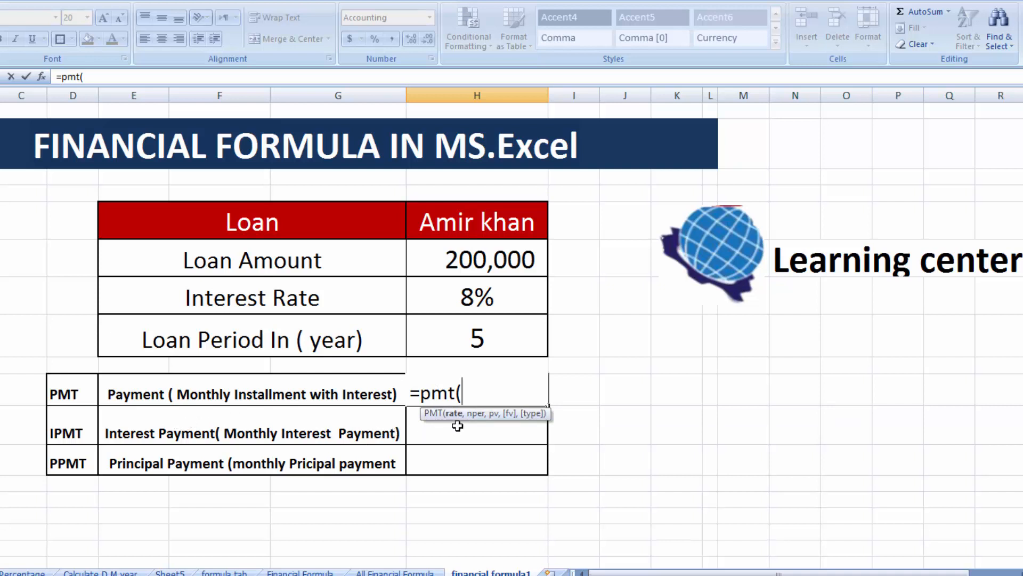
pyautogui.click(503, 306)
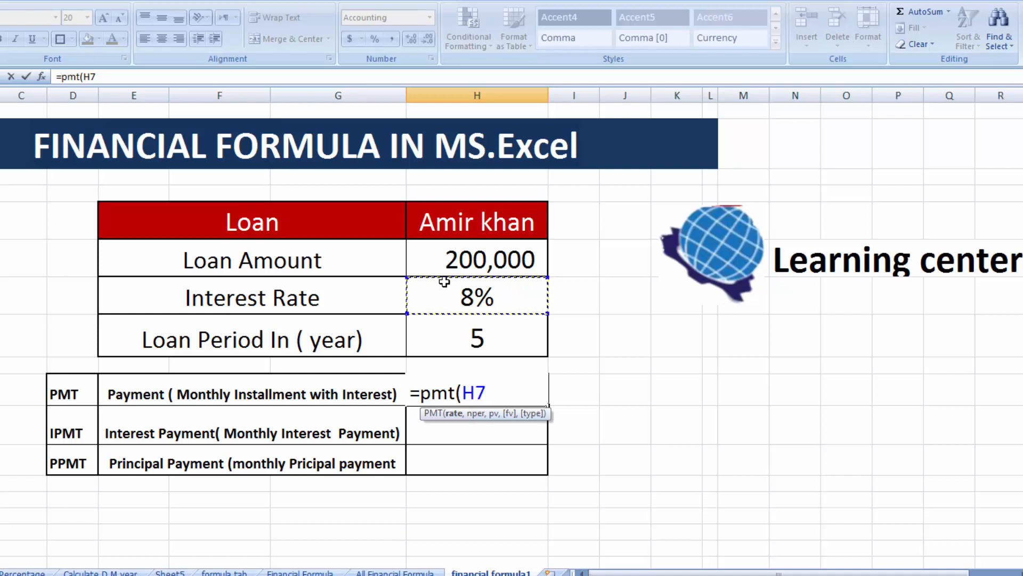
pyautogui.write('/12')
pyautogui.write(',')
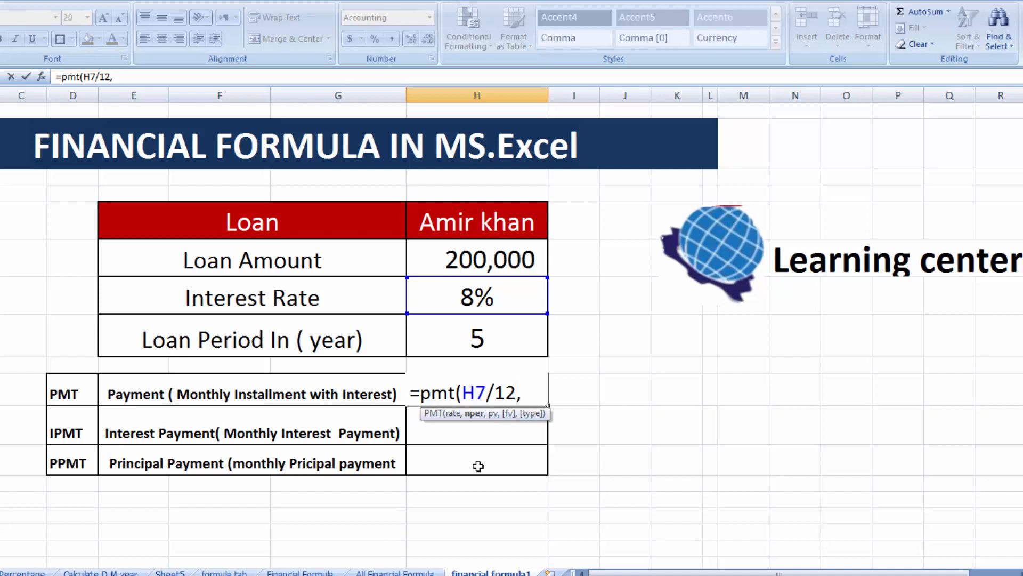
pyautogui.click(469, 334)
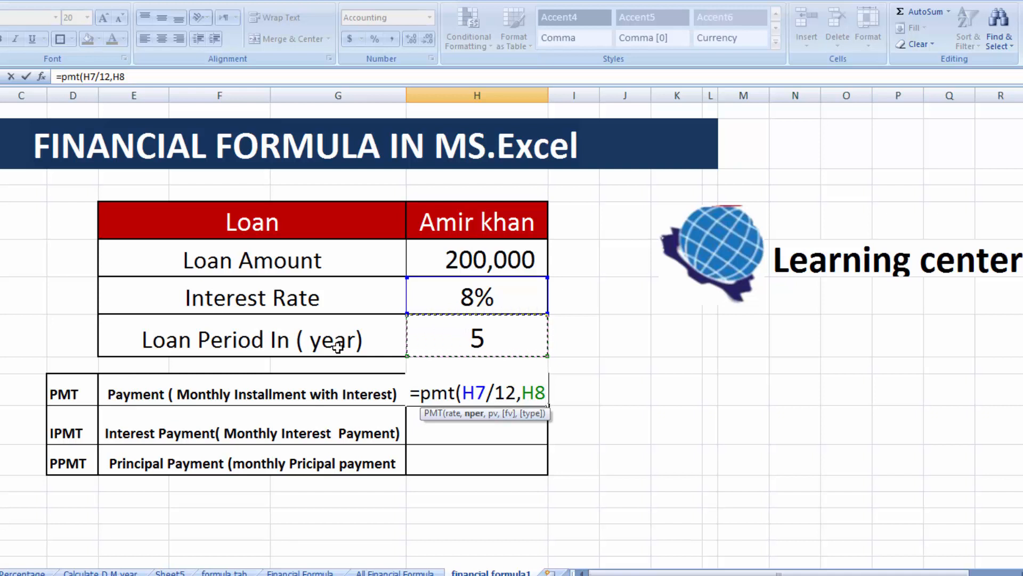
pyautogui.write('*12')
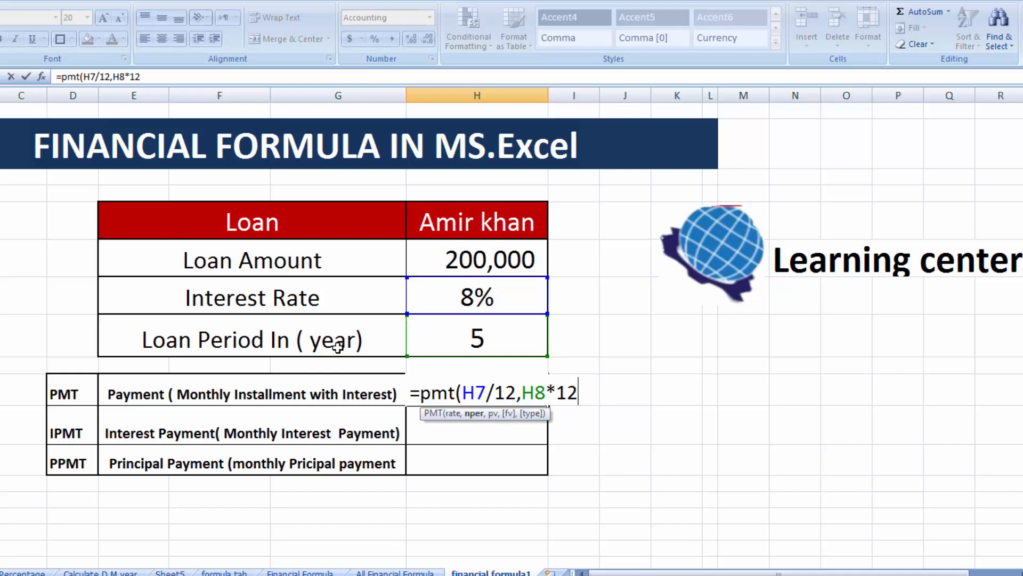
pyautogui.write(',')
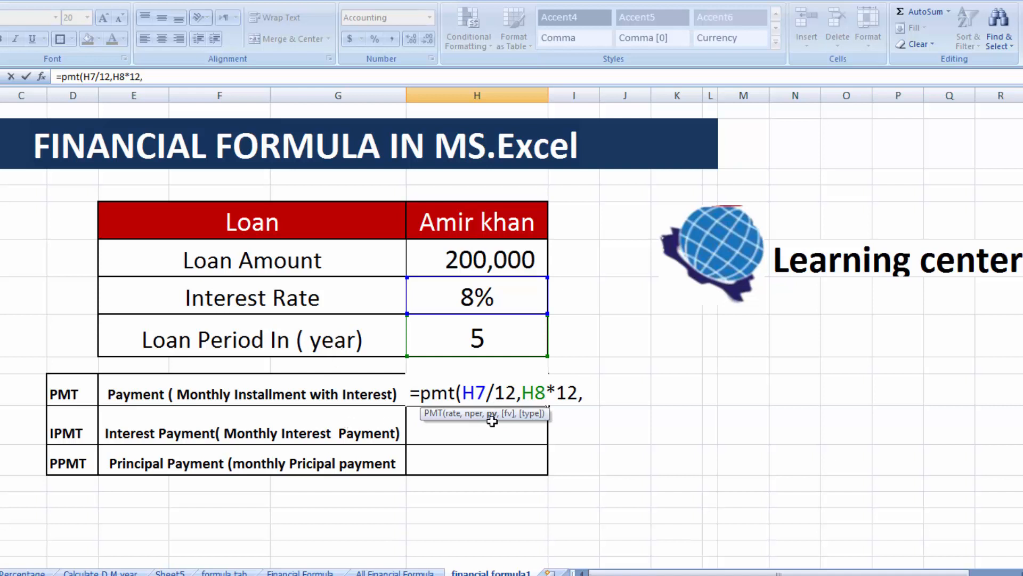
pyautogui.click(502, 262)
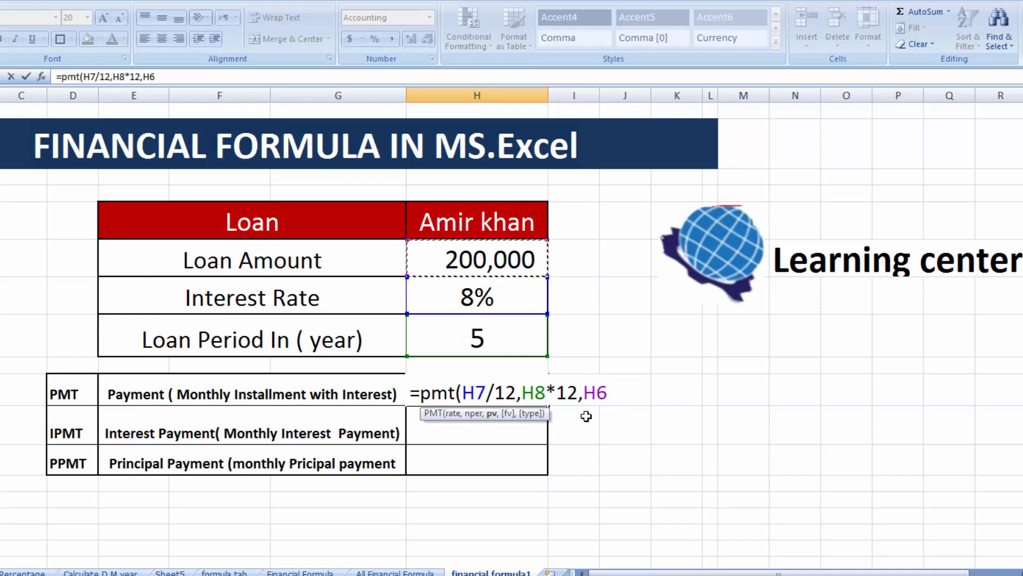
pyautogui.write(')')
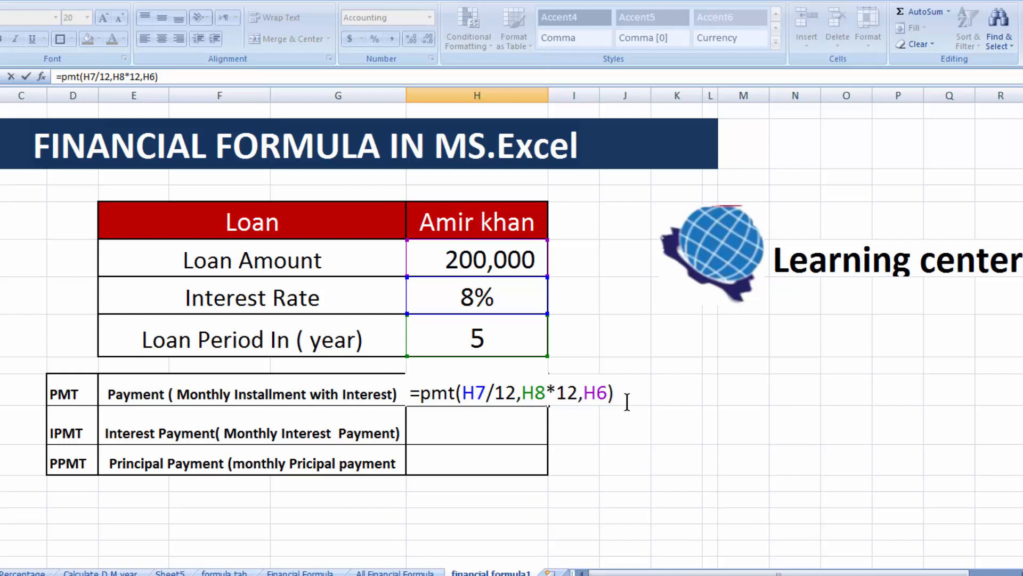
pyautogui.press('Return')
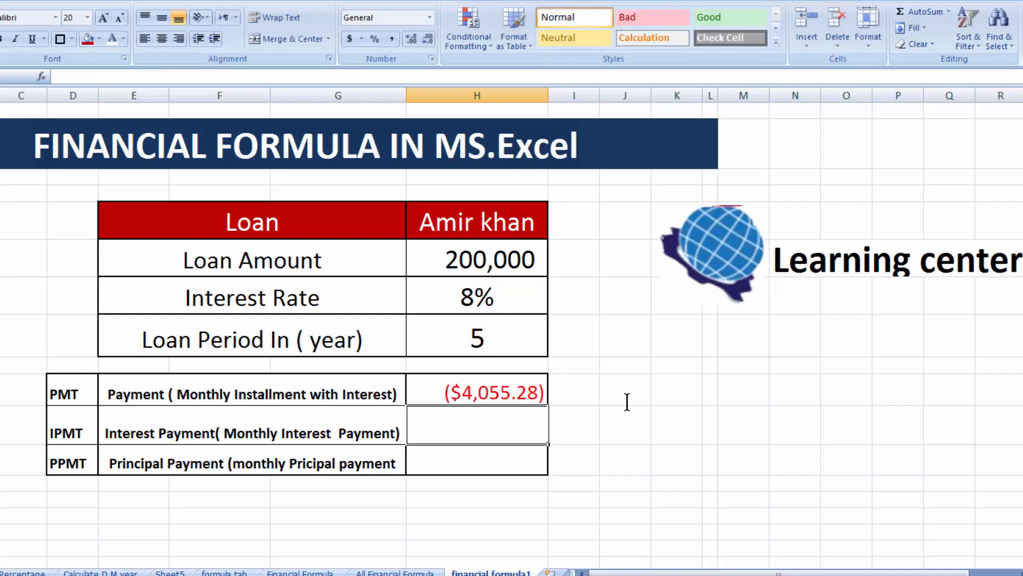
pyautogui.click(485, 389)
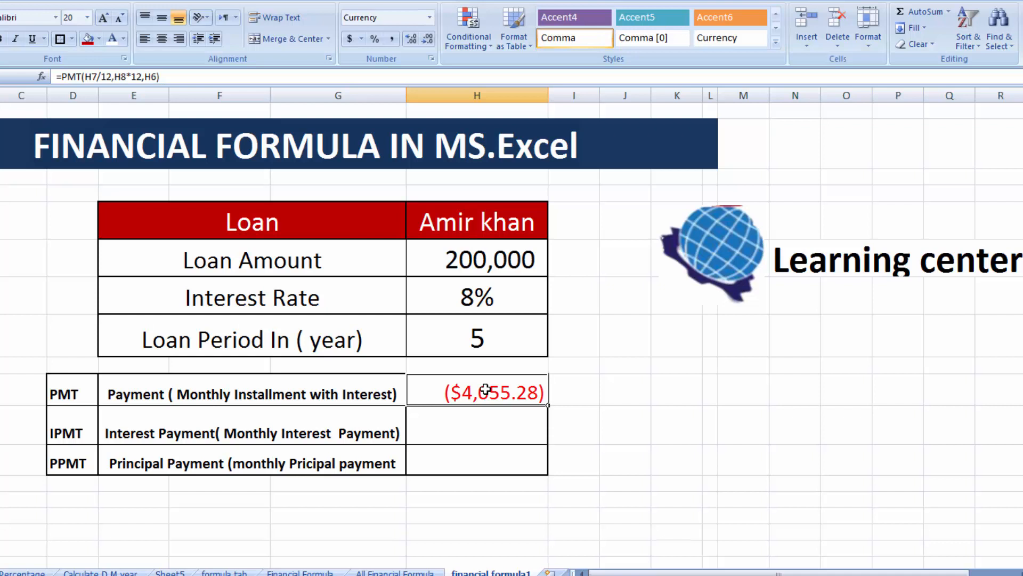
pyautogui.click(391, 39)
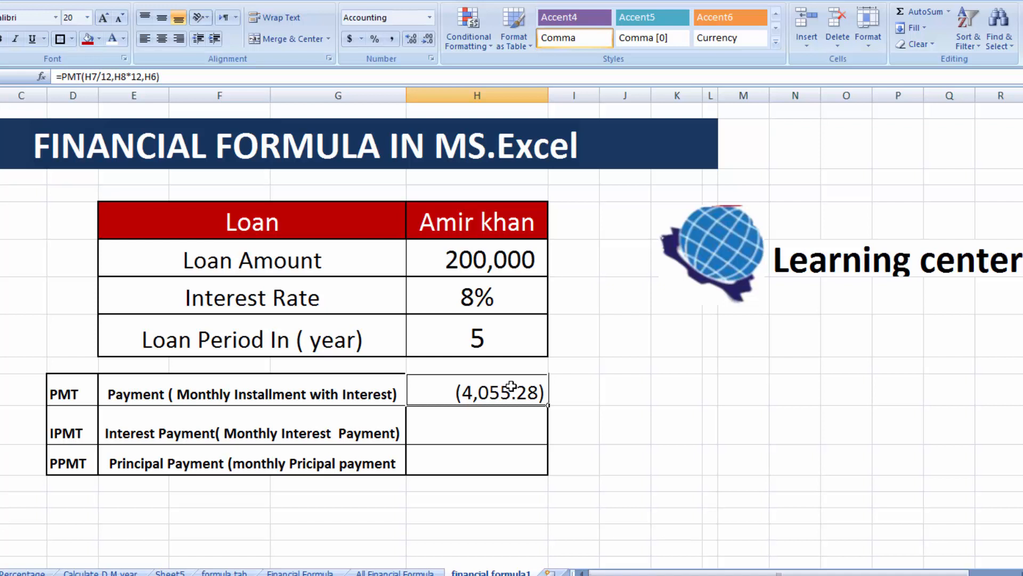
# Calculate the monthly interest payment in the IPMT row with =IPMT(H7/12,1,H8*12,H6) and apply the comma number format to the result.
pyautogui.press('Down')
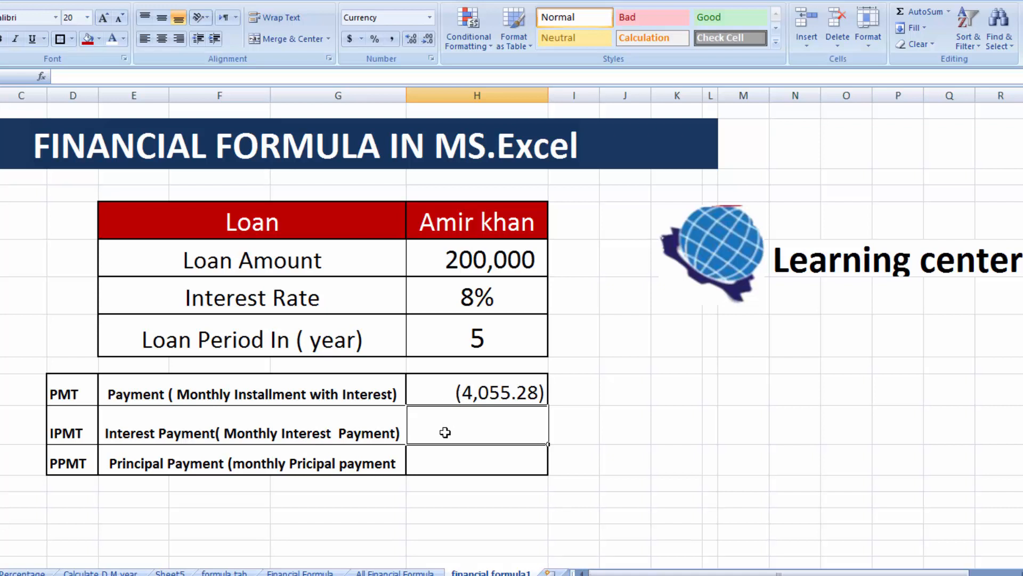
pyautogui.write('=IPM')
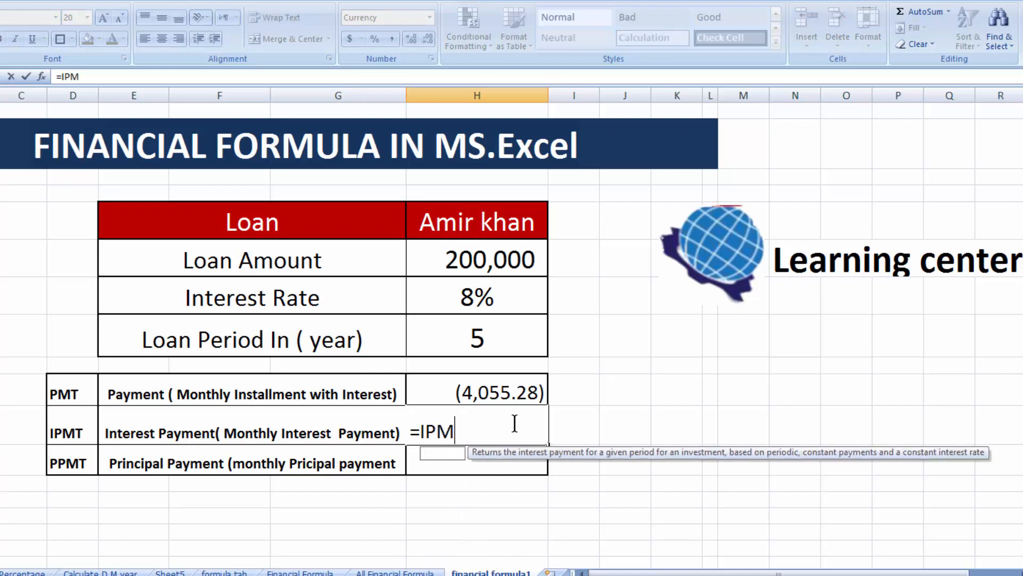
pyautogui.write('T(')
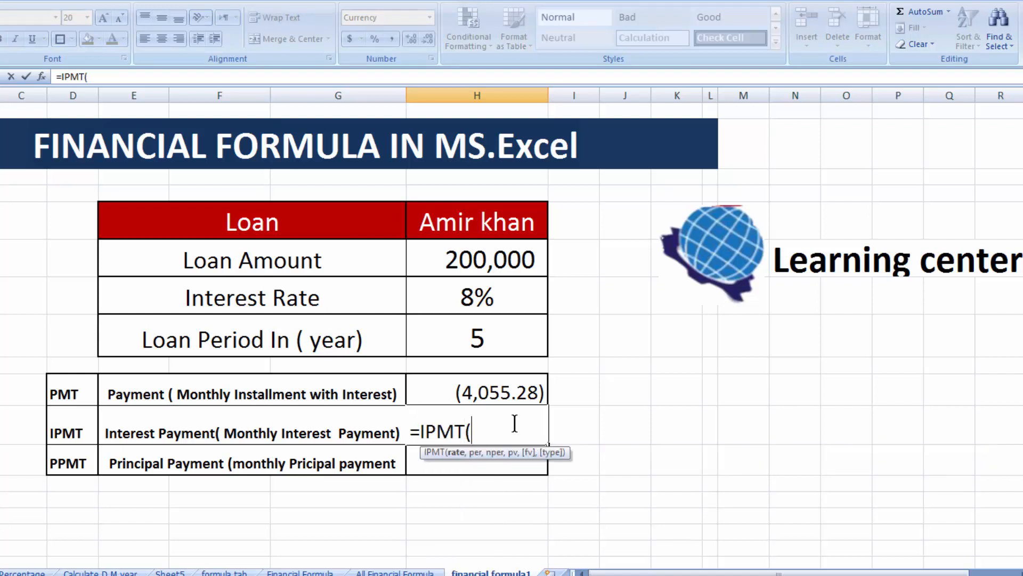
pyautogui.click(482, 291)
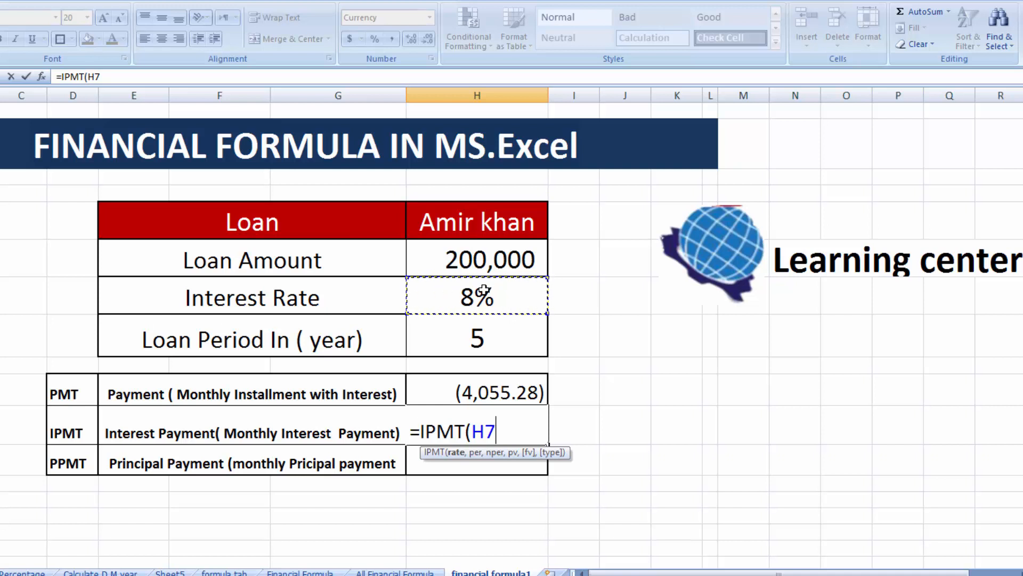
pyautogui.write('/12,')
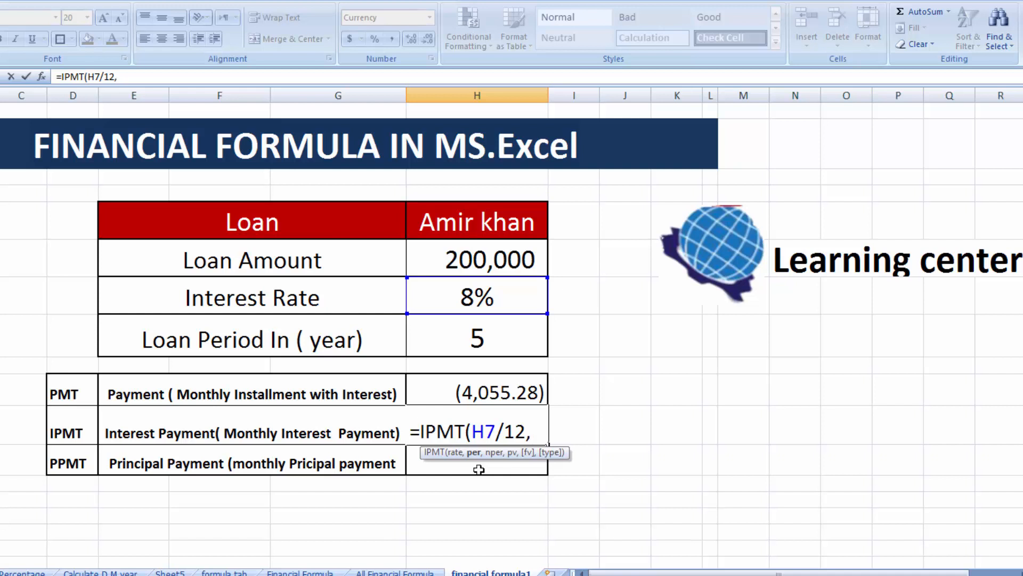
pyautogui.write('1,')
pyautogui.click(486, 344)
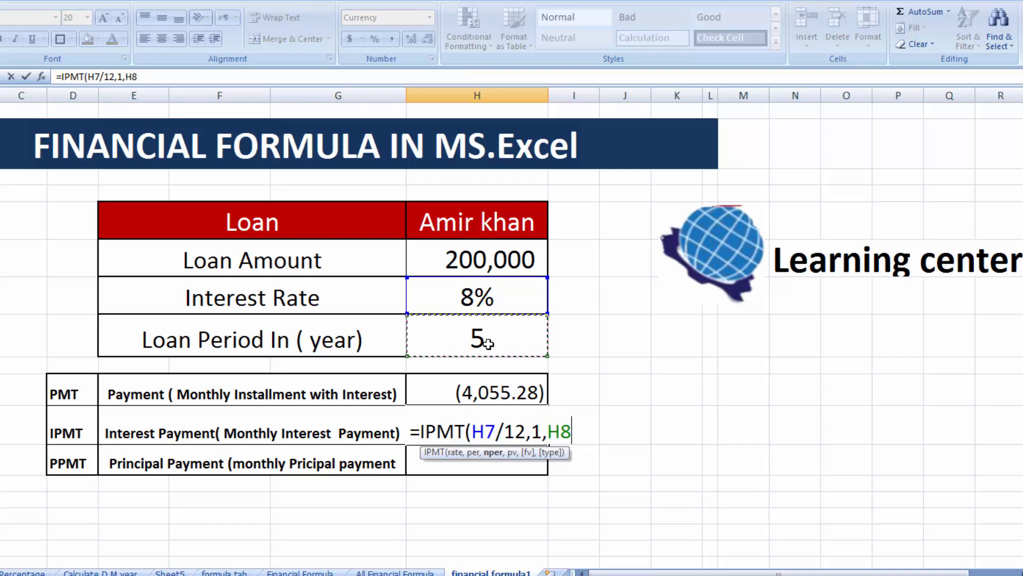
pyautogui.write('*12')
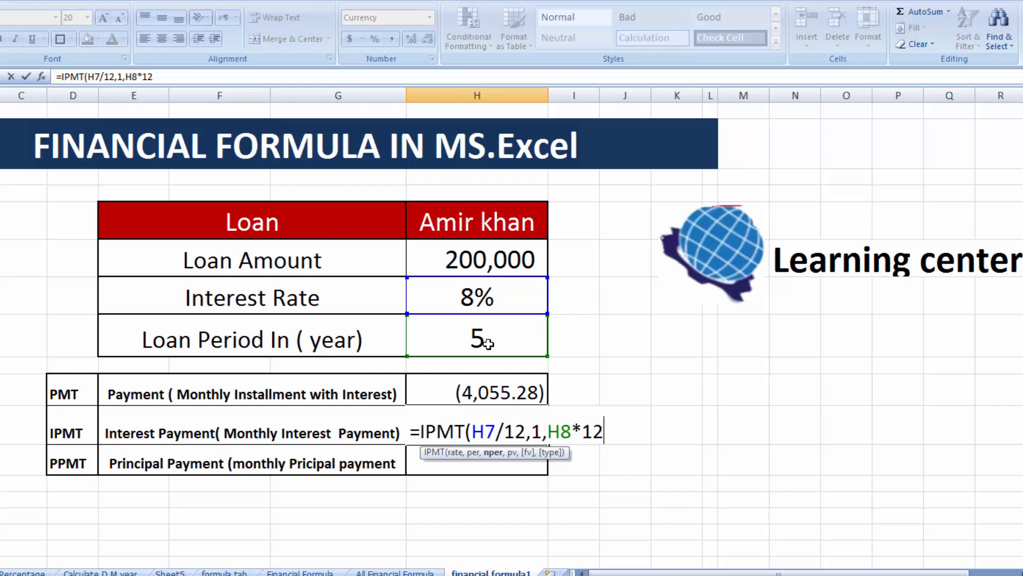
pyautogui.write(',')
pyautogui.click(520, 257)
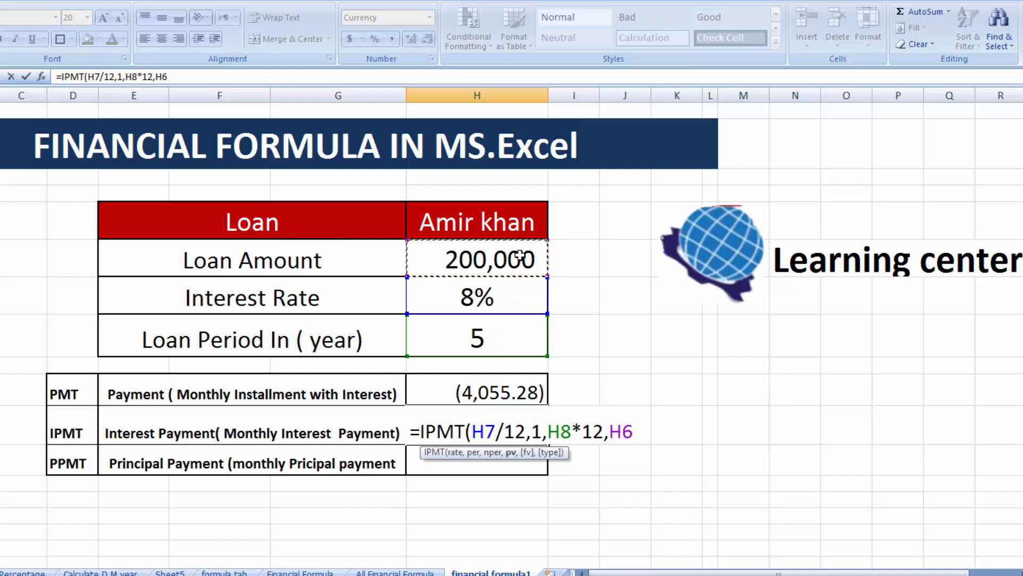
pyautogui.write(')')
pyautogui.press('Return')
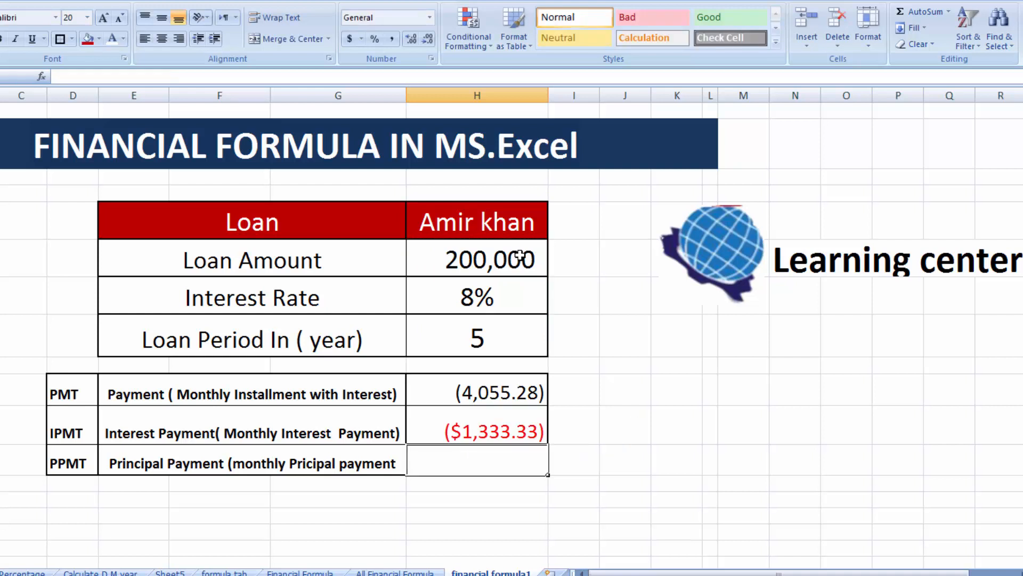
pyautogui.click(473, 427)
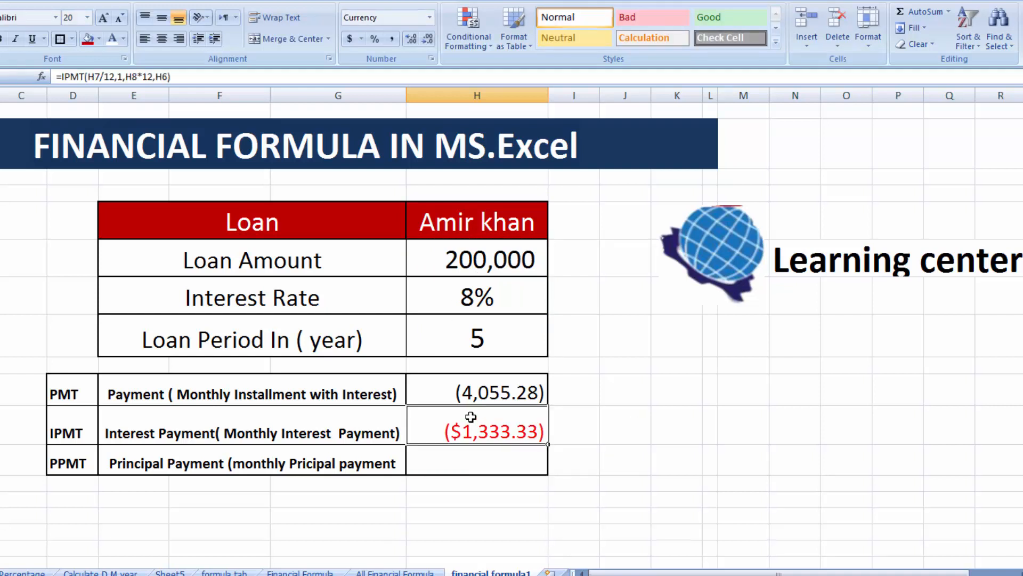
pyautogui.click(391, 40)
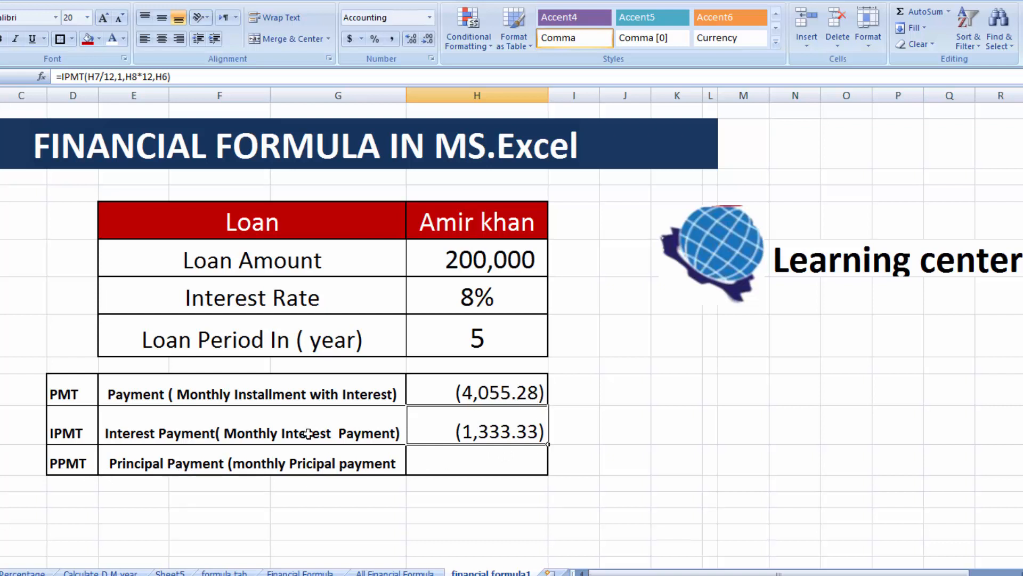
# Calculate the monthly principal payment in the PPMT row with =PPMT(H7/12,1,H8*12,H6) and apply the comma number format to the result.
pyautogui.click(453, 469)
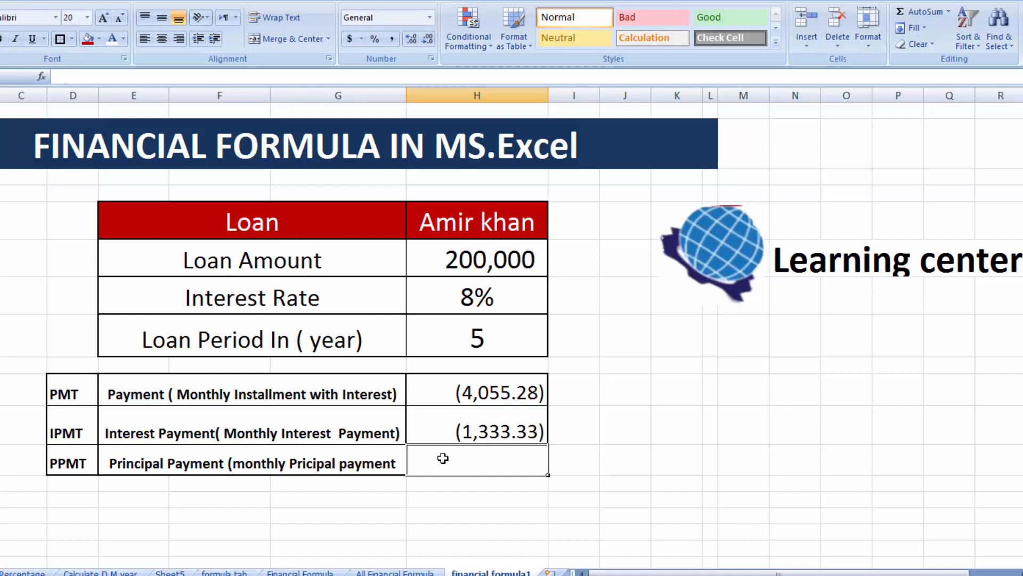
pyautogui.write('=PP')
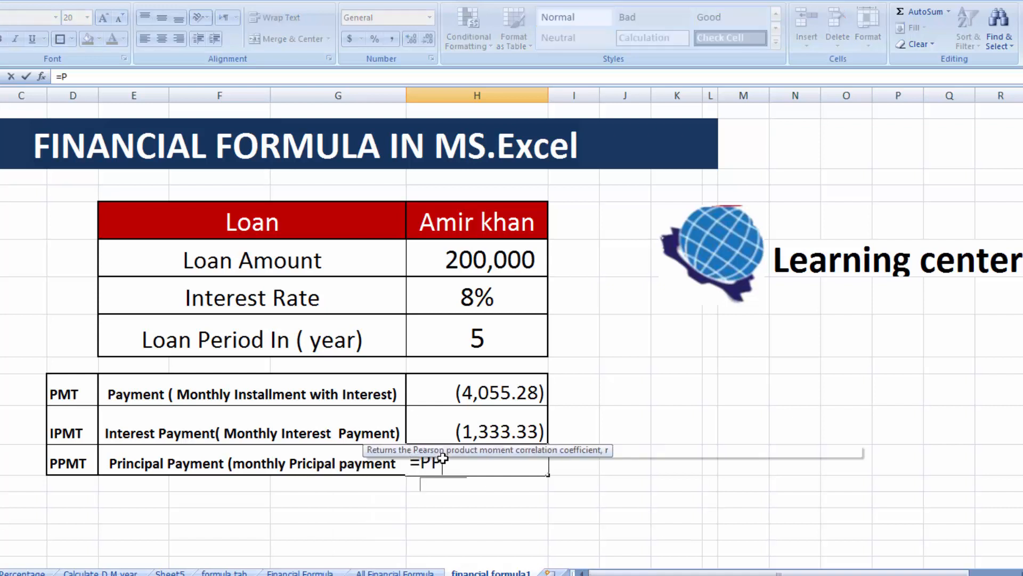
pyautogui.write('MT')
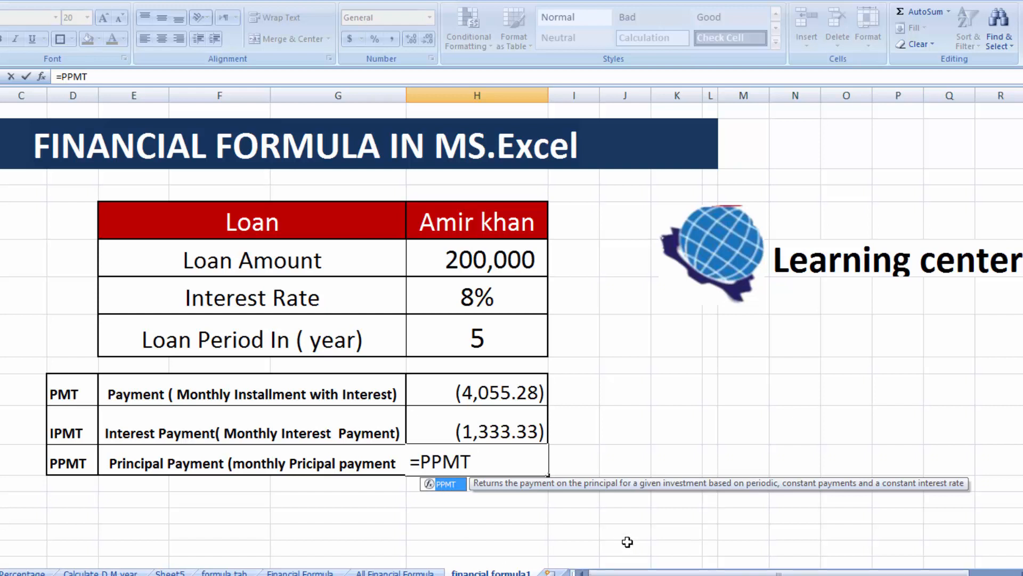
pyautogui.write('(')
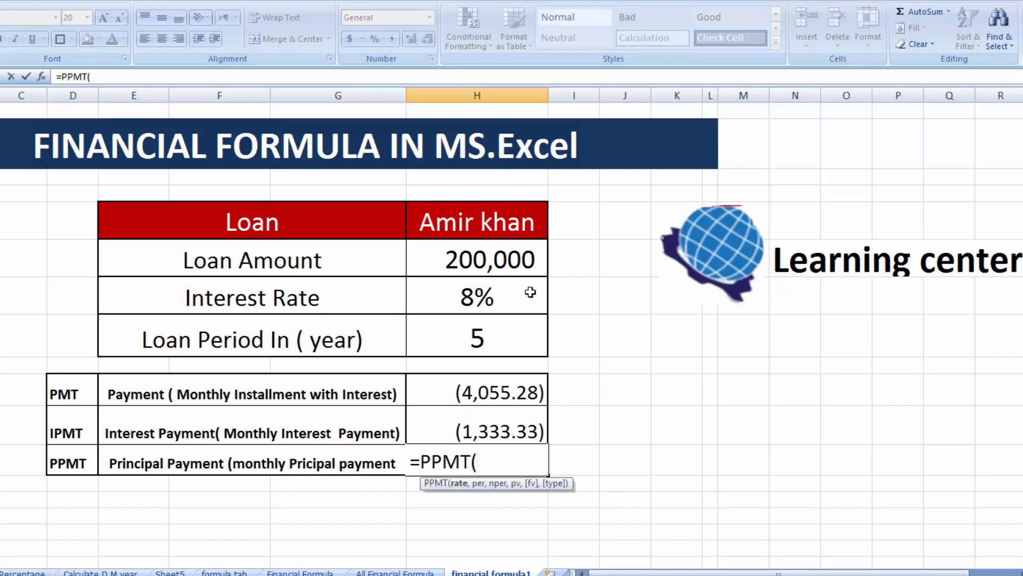
pyautogui.click(491, 300)
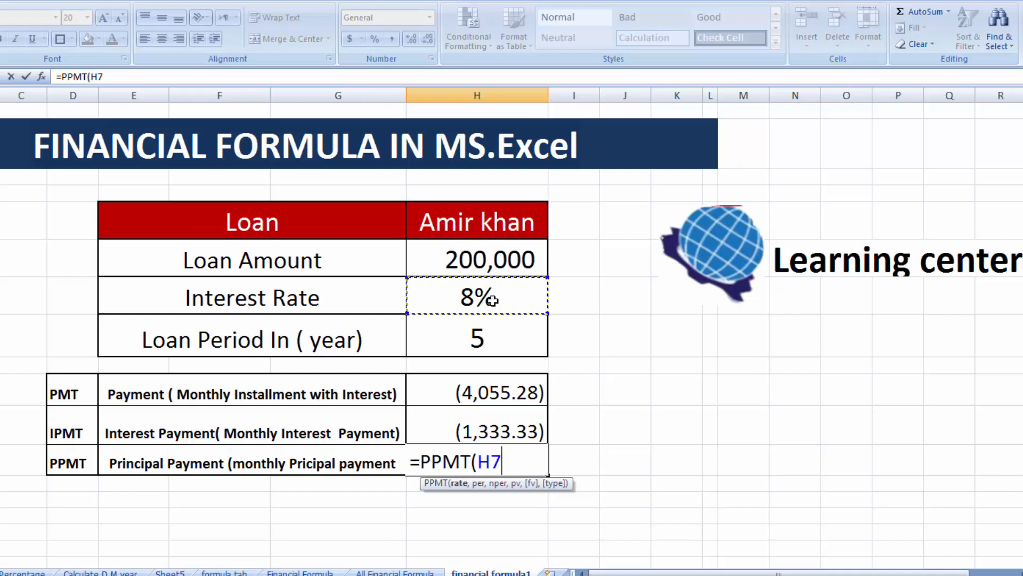
pyautogui.write('?')
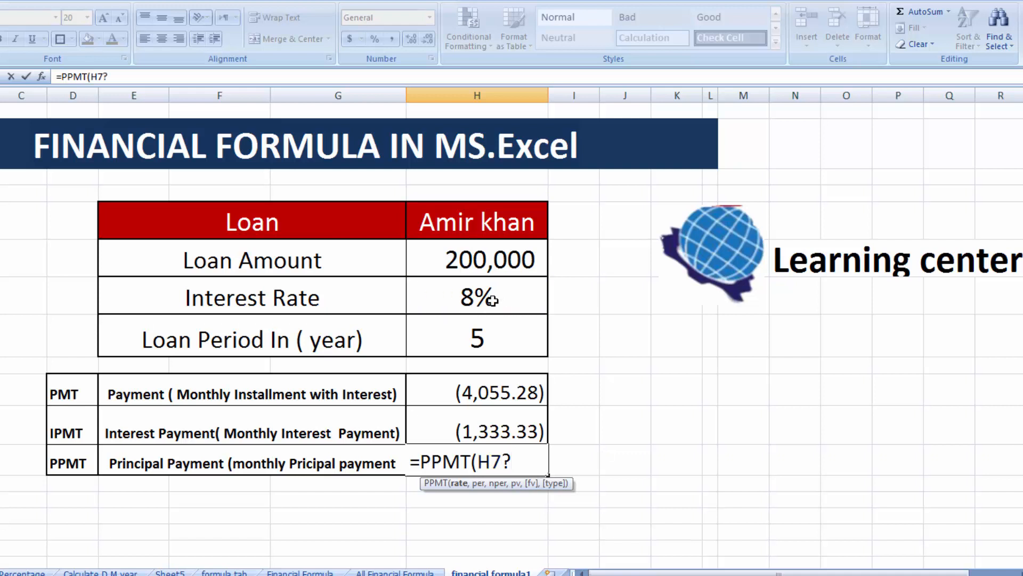
pyautogui.press('BackSpace')
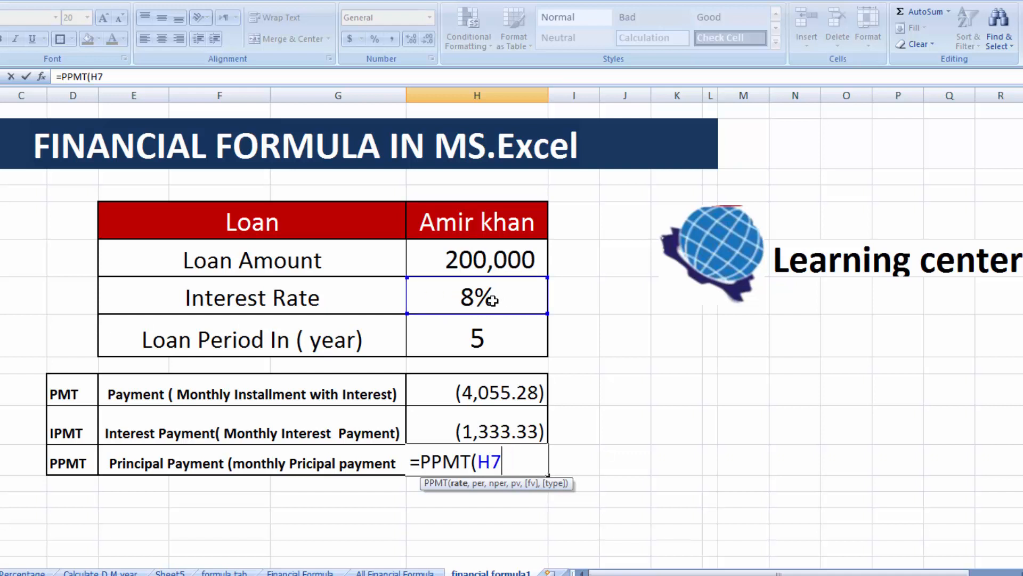
pyautogui.write('/12,')
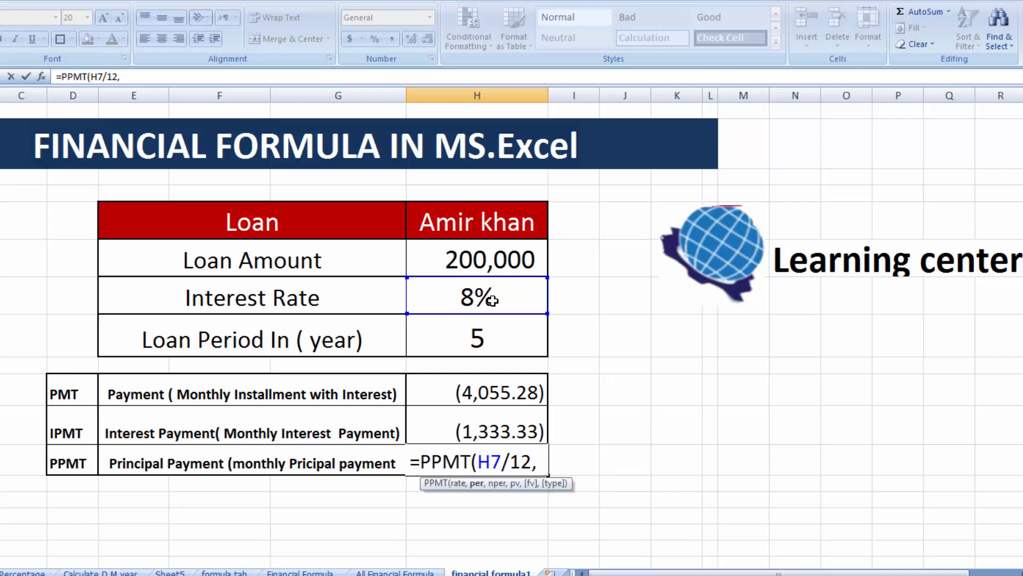
pyautogui.write('1,')
pyautogui.click(476, 338)
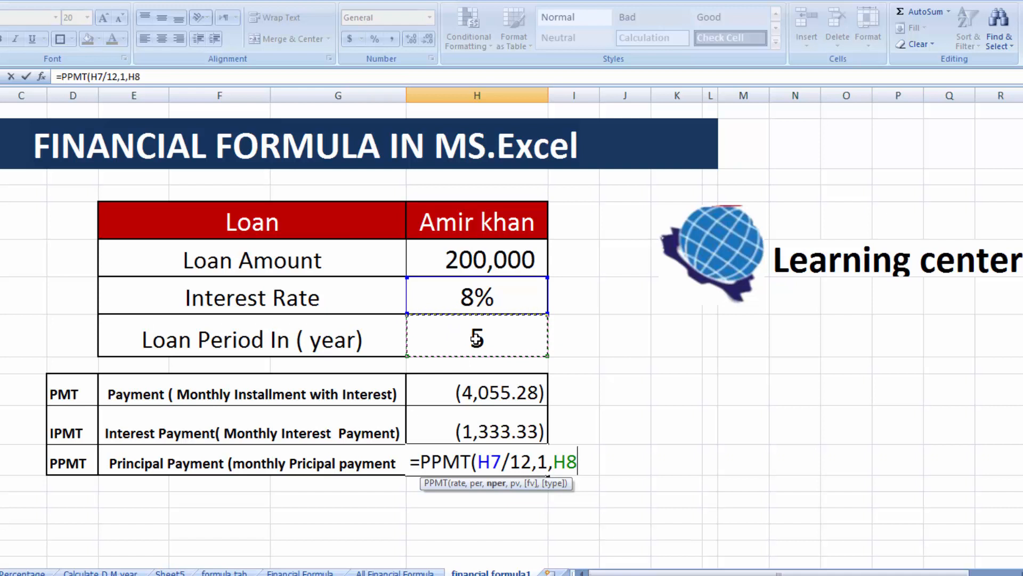
pyautogui.write('*12')
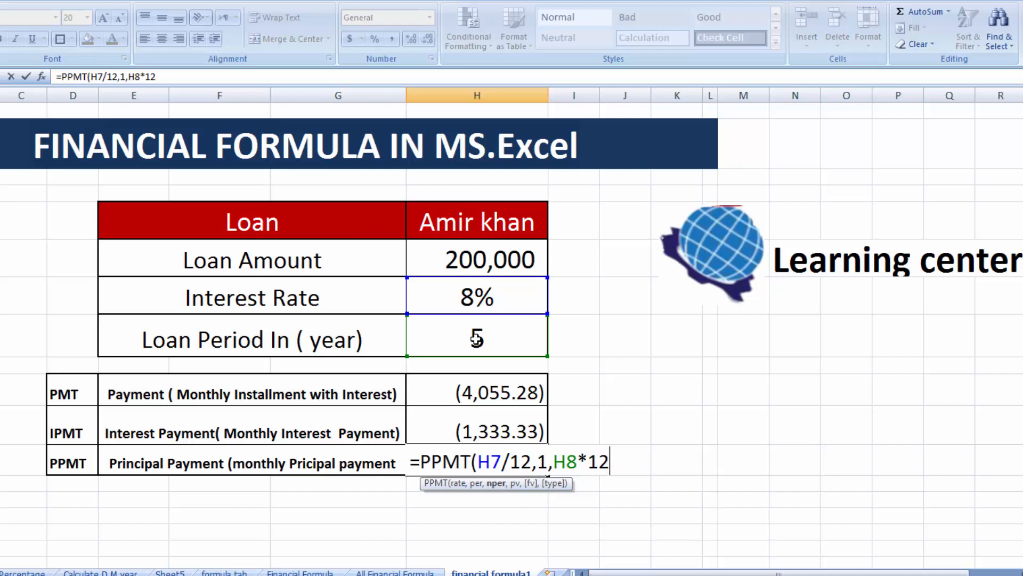
pyautogui.write(',')
pyautogui.click(513, 258)
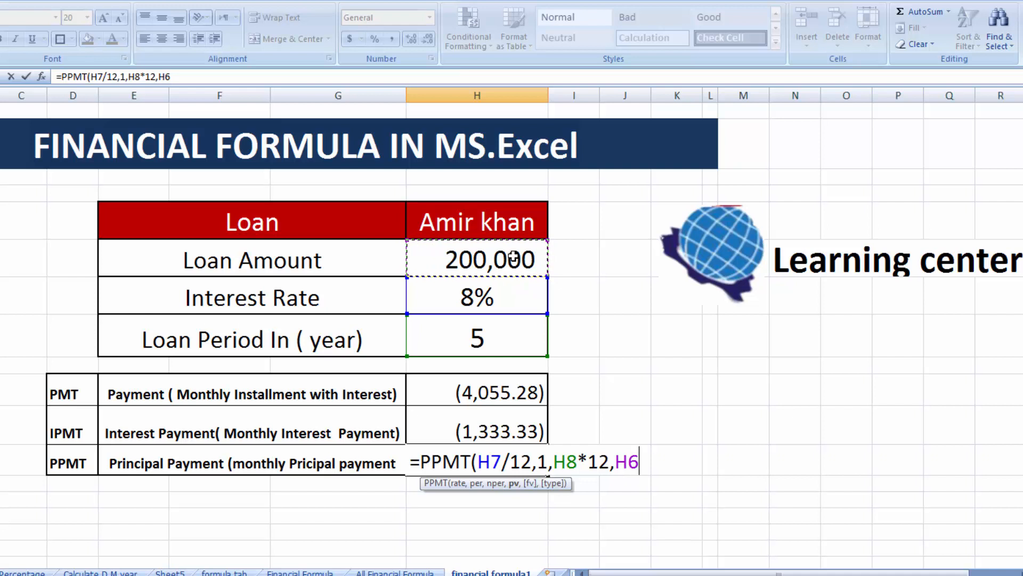
pyautogui.write(')')
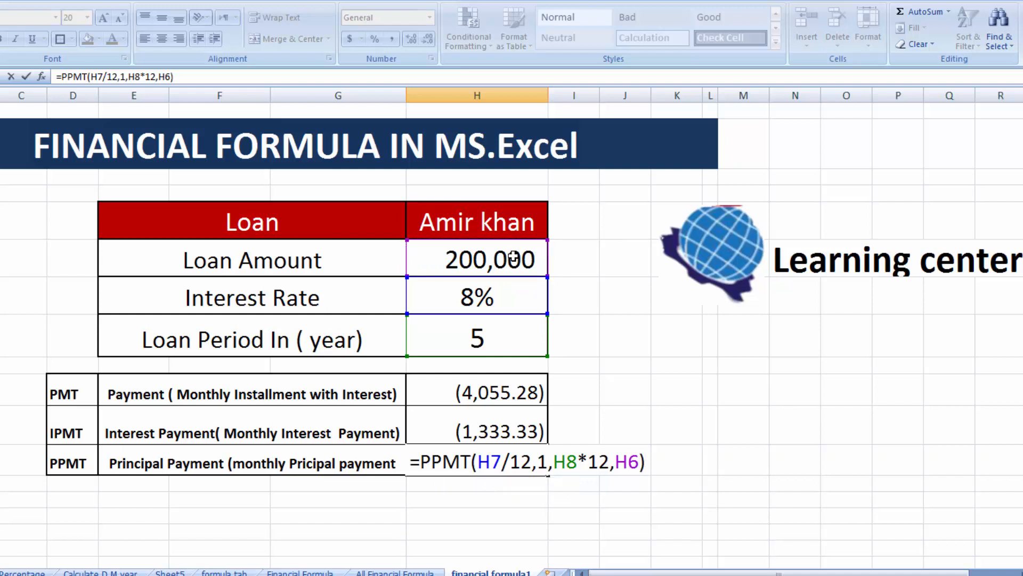
pyautogui.press('Return')
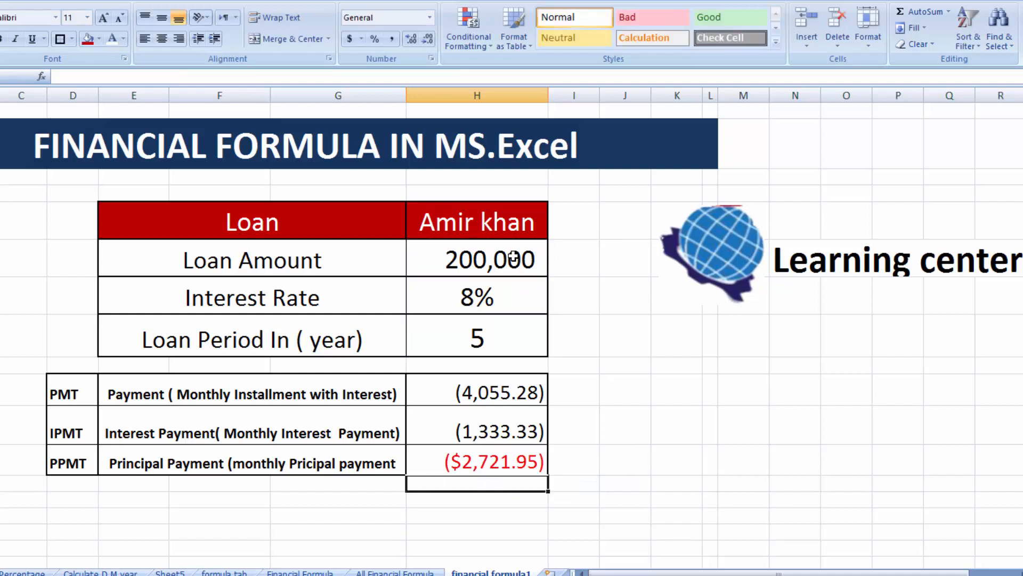
pyautogui.click(468, 454)
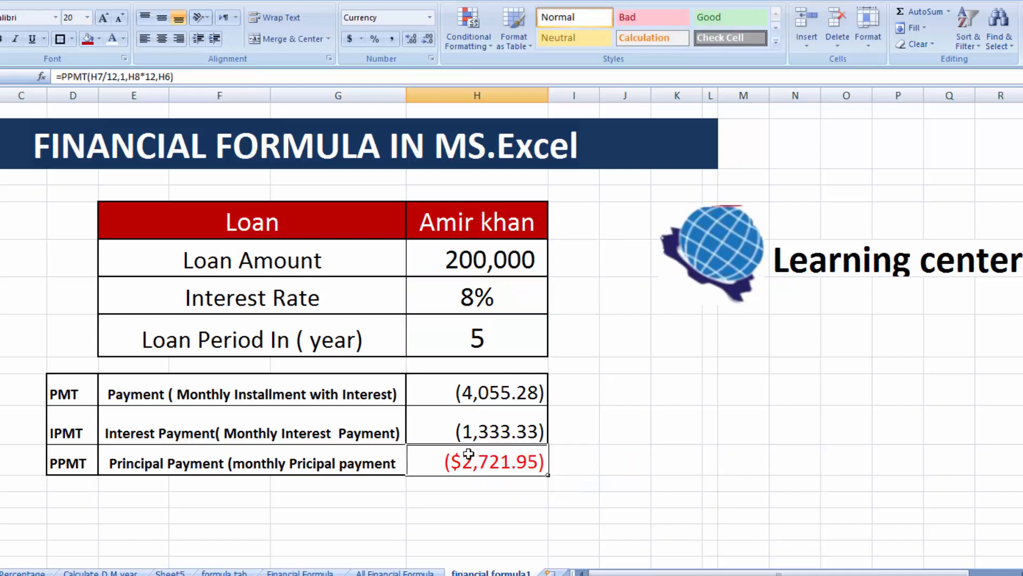
pyautogui.click(392, 40)
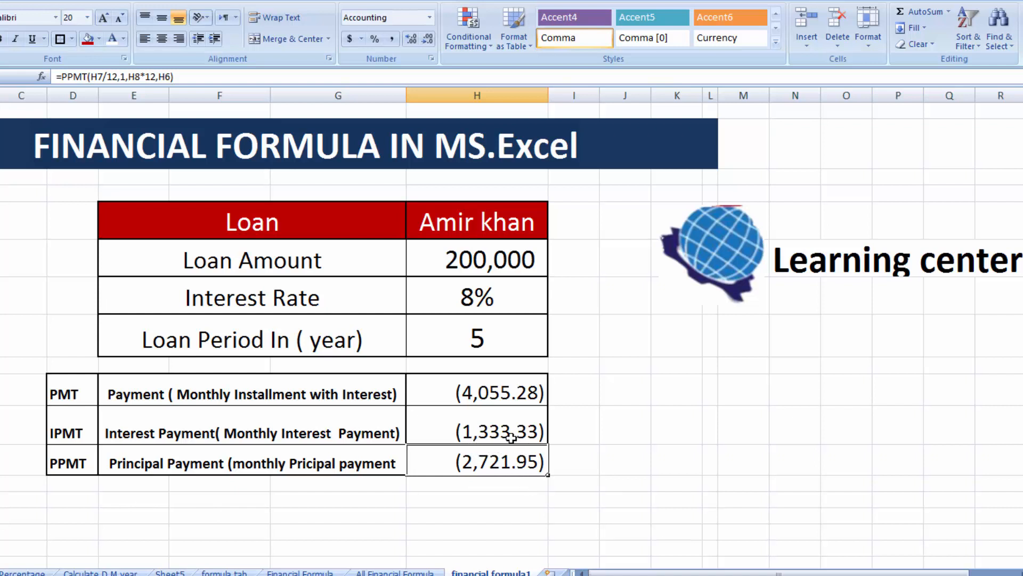
# In cell J12, set the font size to 22 and add the principal and interest payments with =H12+H11.
pyautogui.click(615, 466)
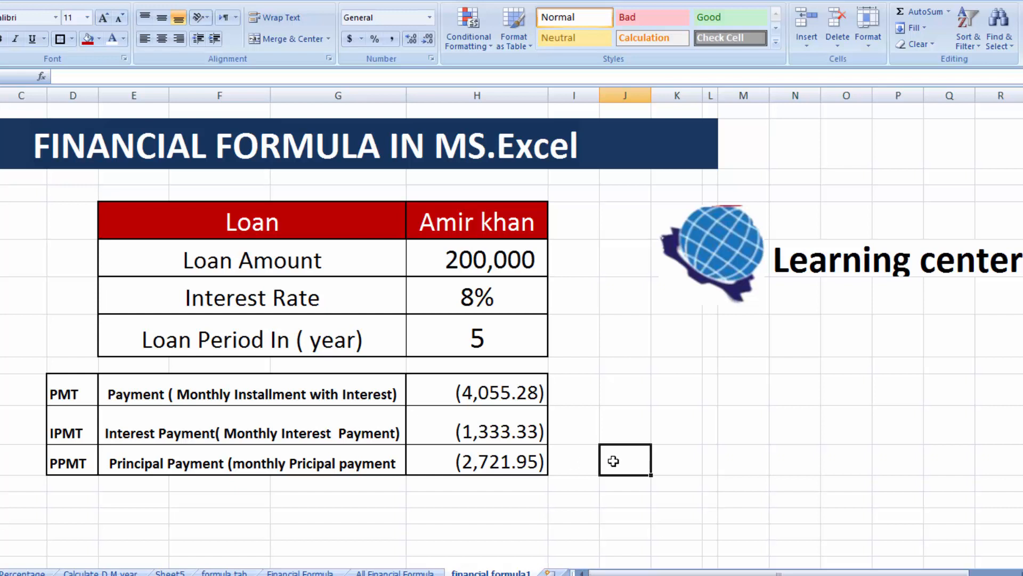
pyautogui.click(106, 20)
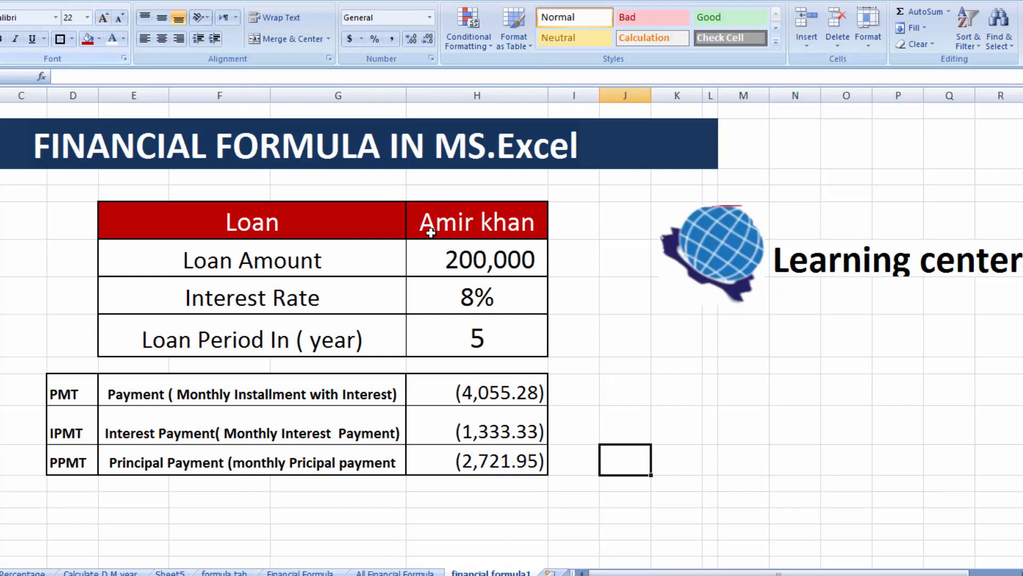
pyautogui.write('=')
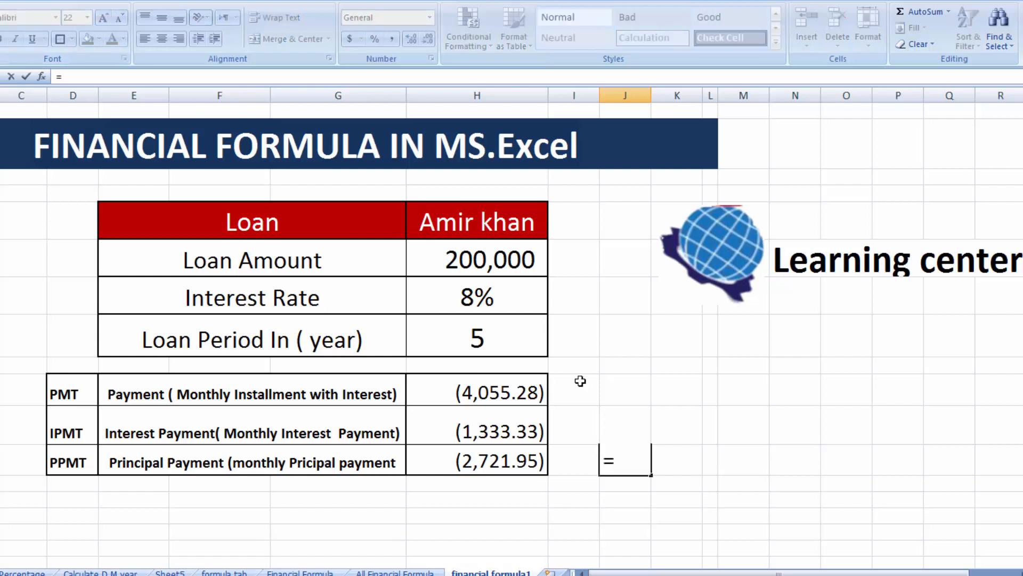
pyautogui.click(487, 454)
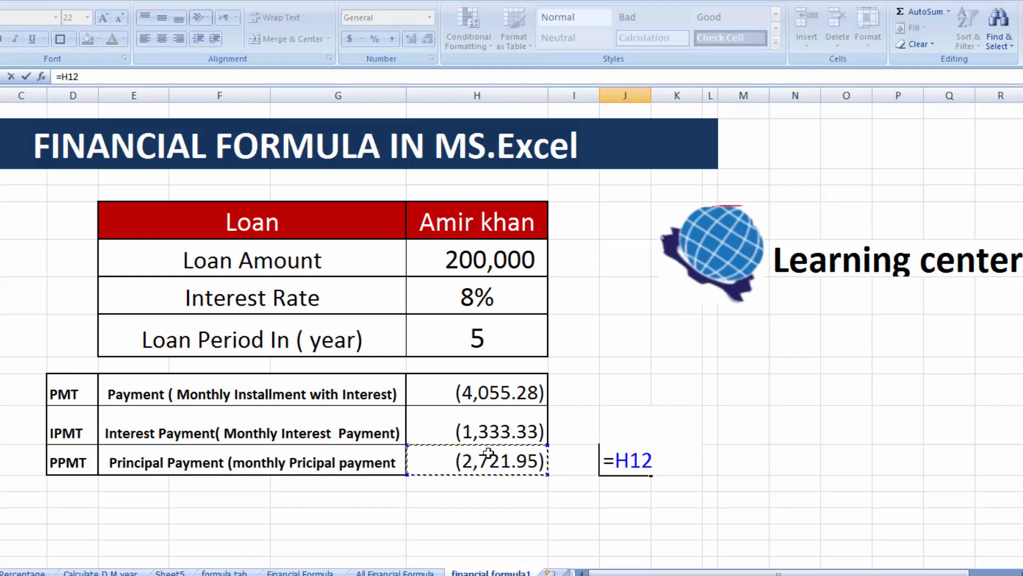
pyautogui.write('+')
pyautogui.click(503, 426)
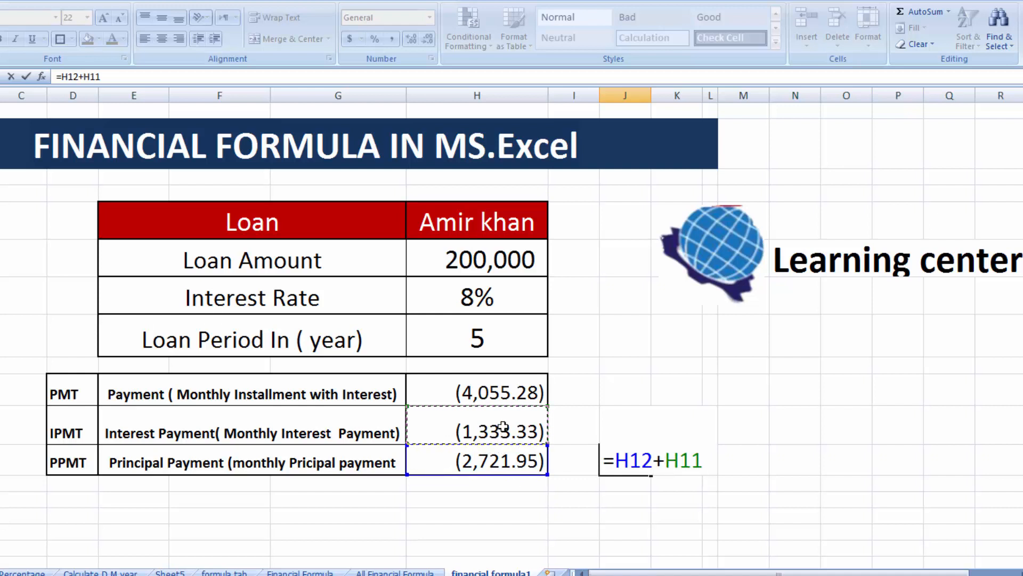
pyautogui.press('Return')
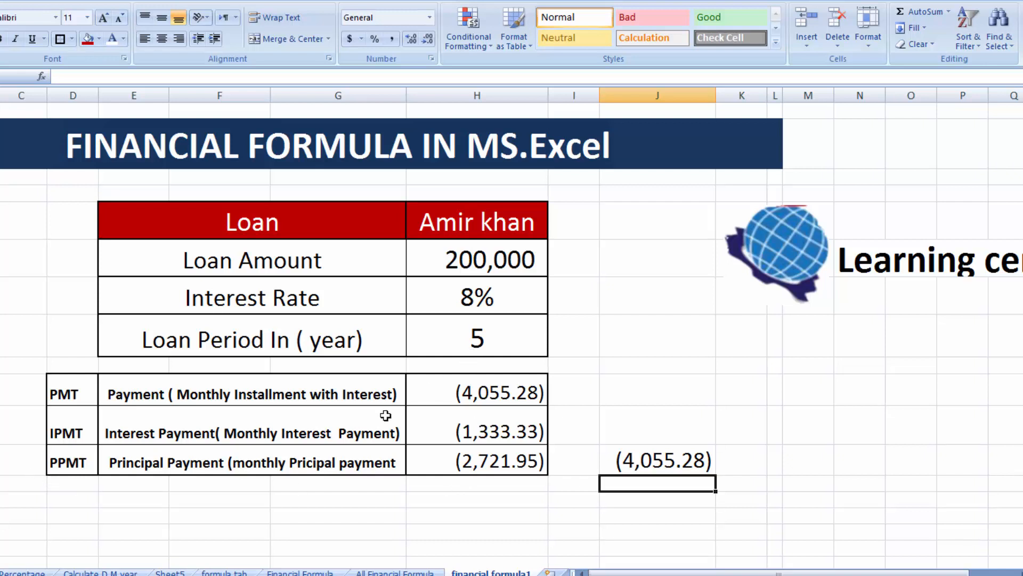
pyautogui.click(781, 431)
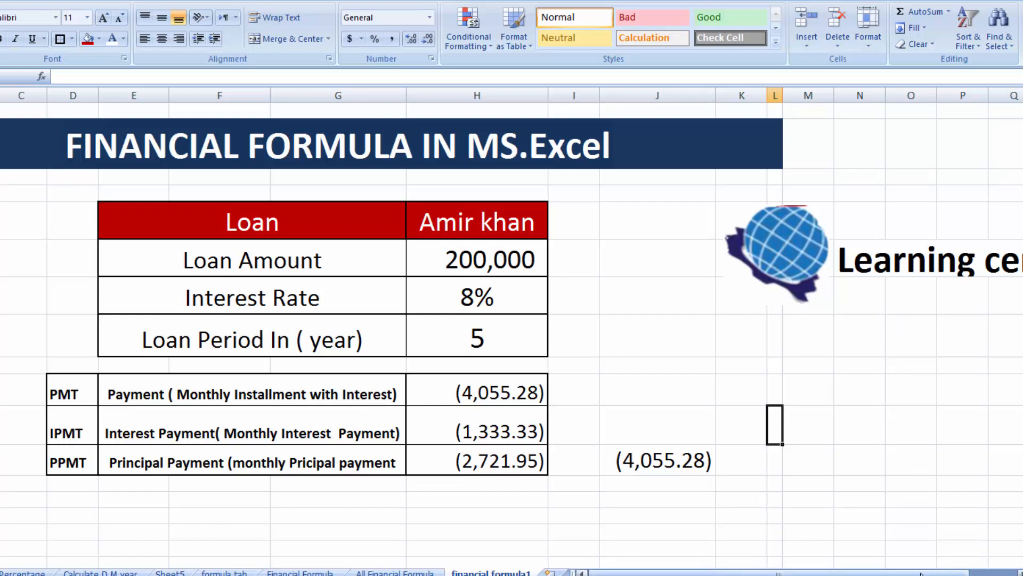
pyautogui.moveTo(922, 574); pyautogui.dragTo(970, 574)
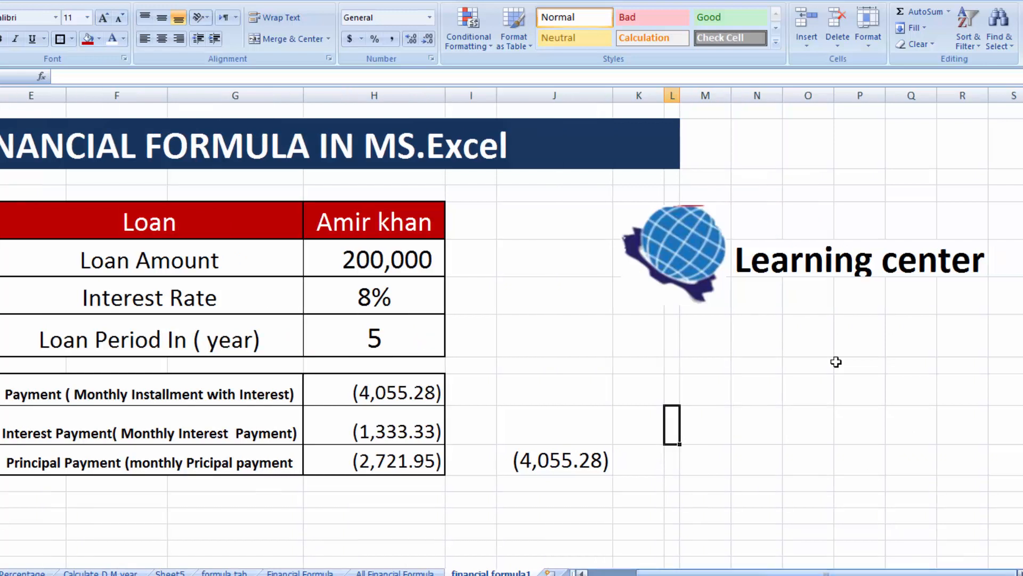